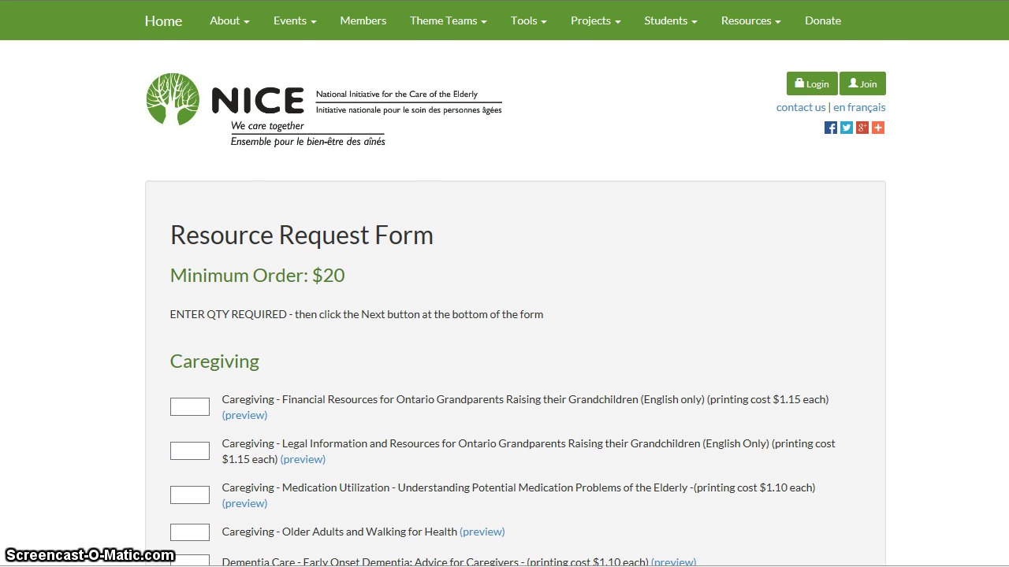
- Review the Resource Request Form's items, then go to the Financial Literacy tools page
{"action": "scroll", "coordinate": [505, 303], "scroll_direction": "down", "scroll_amount": 8}
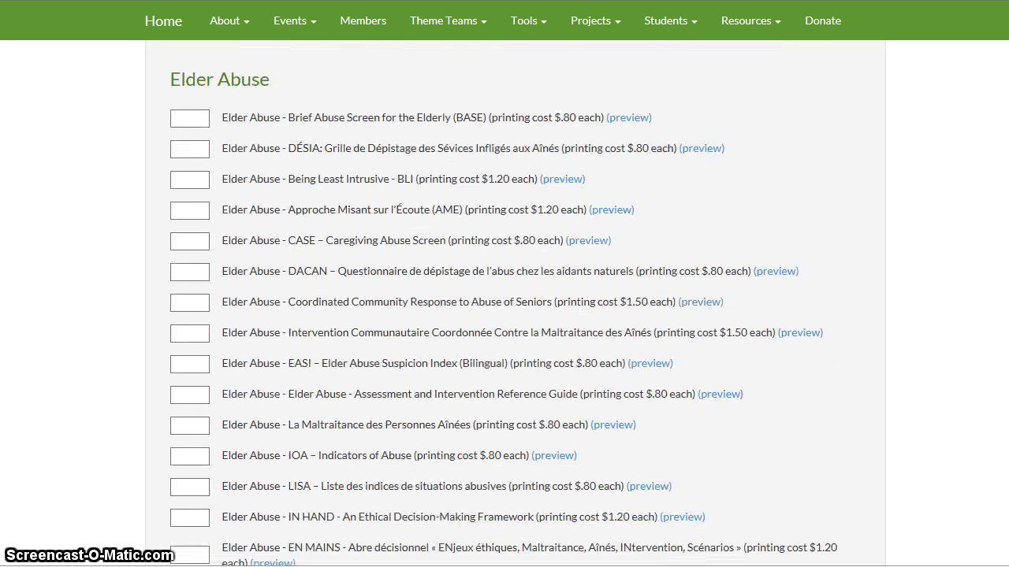
{"action": "scroll", "coordinate": [504, 304], "scroll_direction": "down", "scroll_amount": 16}
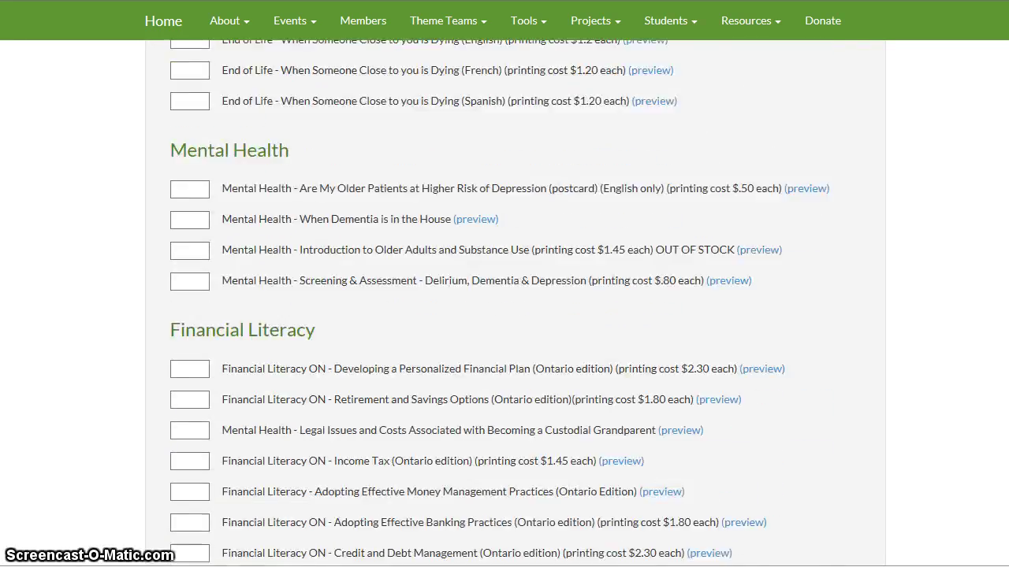
{"action": "scroll", "coordinate": [504, 304], "scroll_direction": "down", "scroll_amount": 4}
{"action": "scroll", "coordinate": [504, 303], "scroll_direction": "up", "scroll_amount": 20}
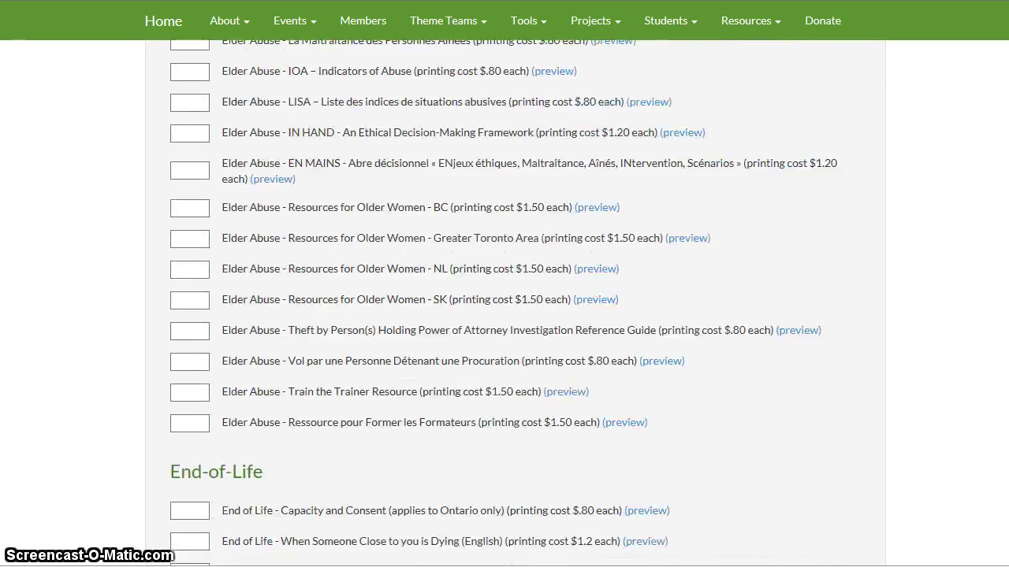
{"action": "scroll", "coordinate": [504, 304], "scroll_direction": "up", "scroll_amount": 4}
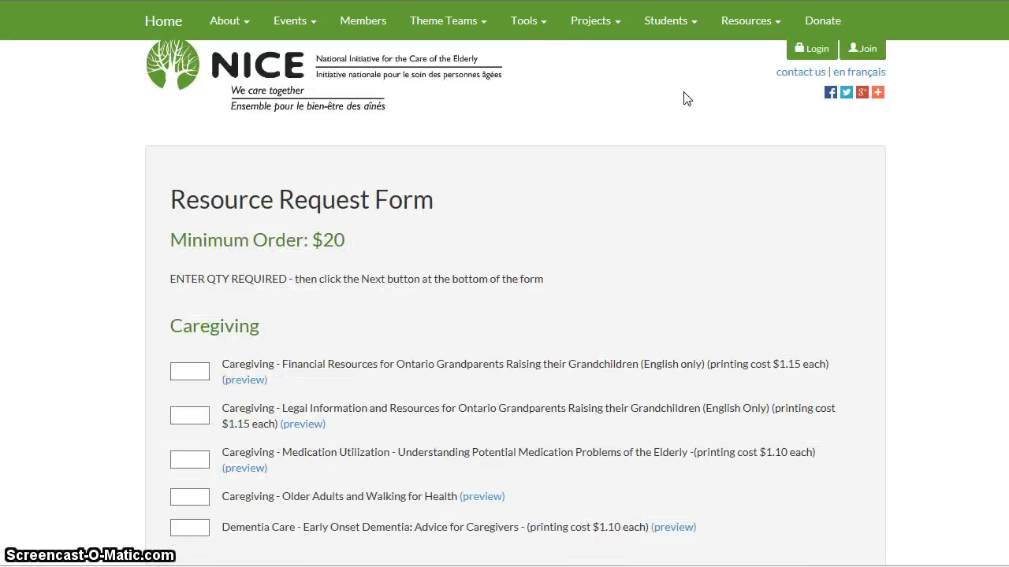
{"action": "left_click", "coordinate": [527, 22]}
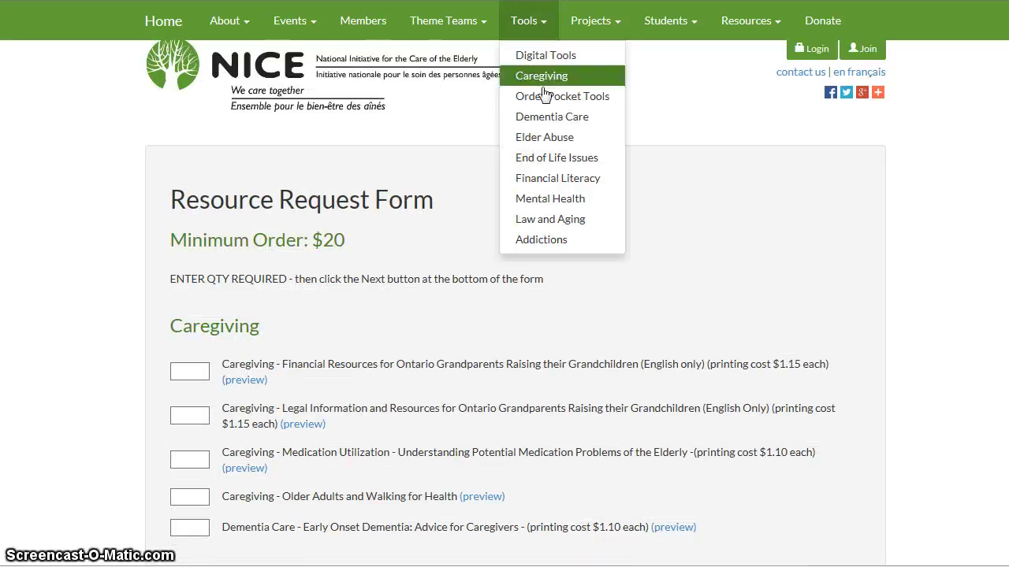
{"action": "left_click", "coordinate": [542, 187]}
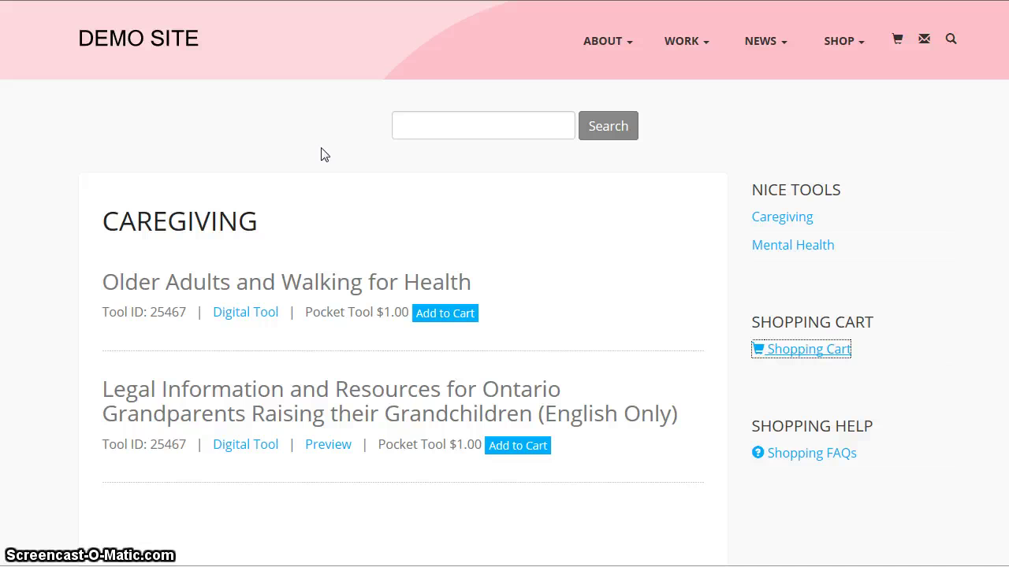
- Start a tools search, then highlight 'Walking' and the Tool ID 25467 on the Caregiving page
{"action": "left_click", "coordinate": [410, 123]}
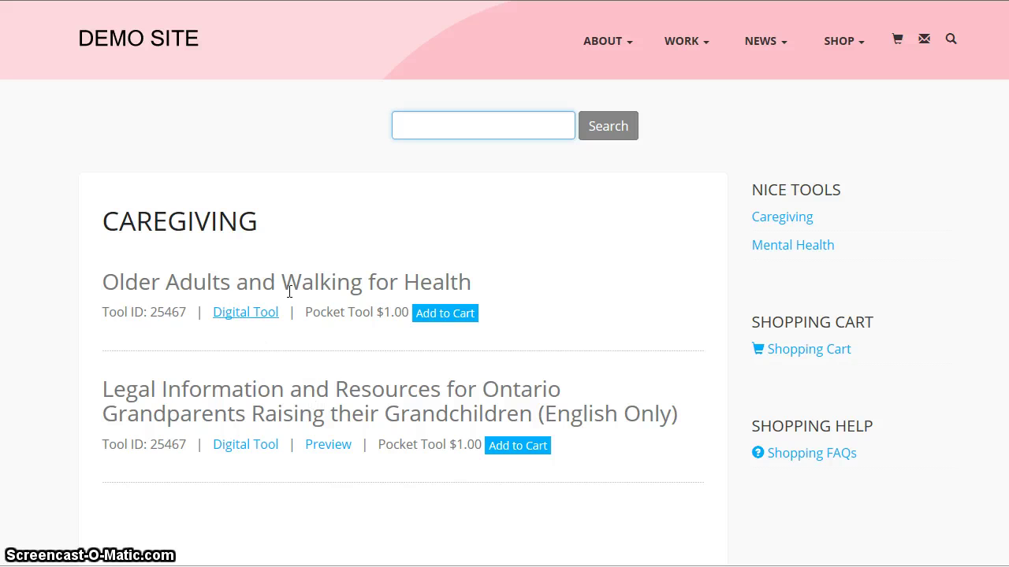
{"action": "left_click_drag", "start_coordinate": [360, 282], "coordinate": [287, 290]}
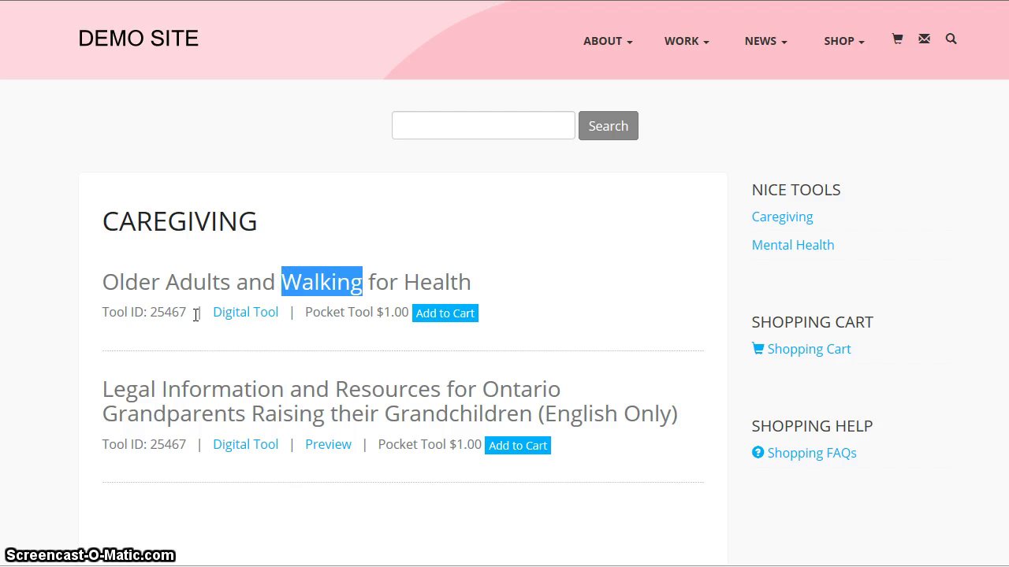
{"action": "left_click_drag", "start_coordinate": [187, 314], "coordinate": [161, 320]}
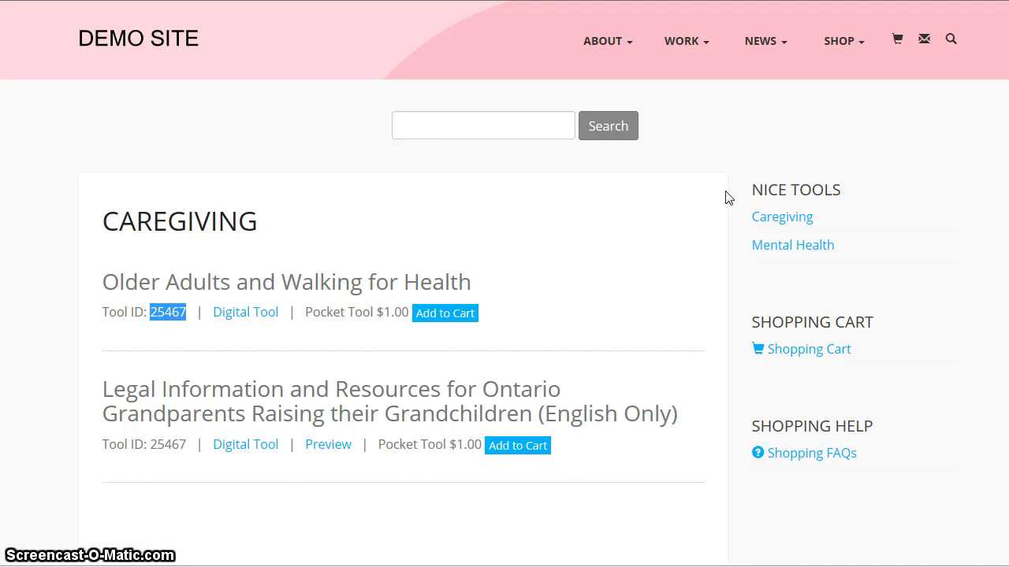
{"action": "left_click", "coordinate": [772, 222]}
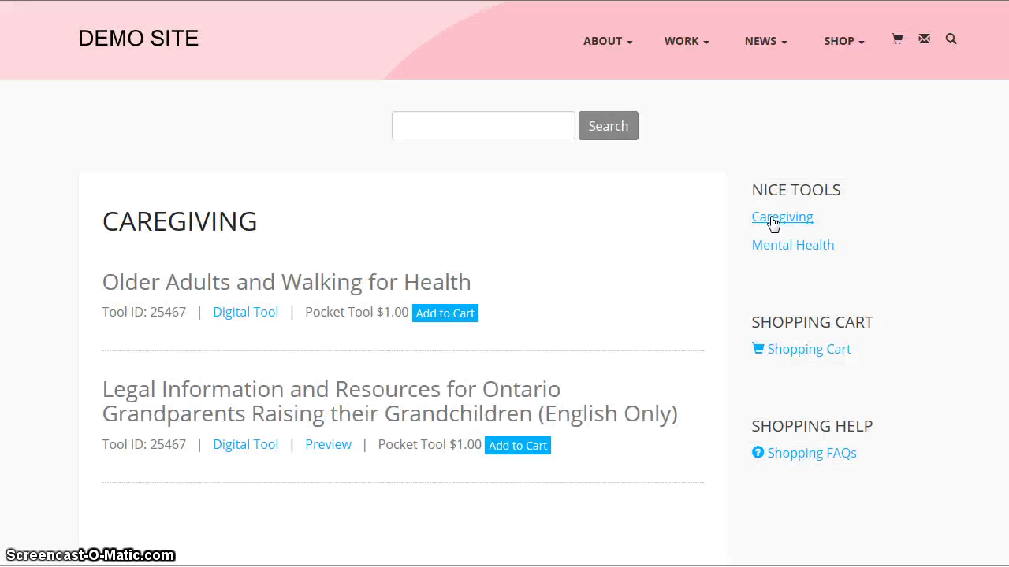
{"action": "left_click", "coordinate": [775, 251]}
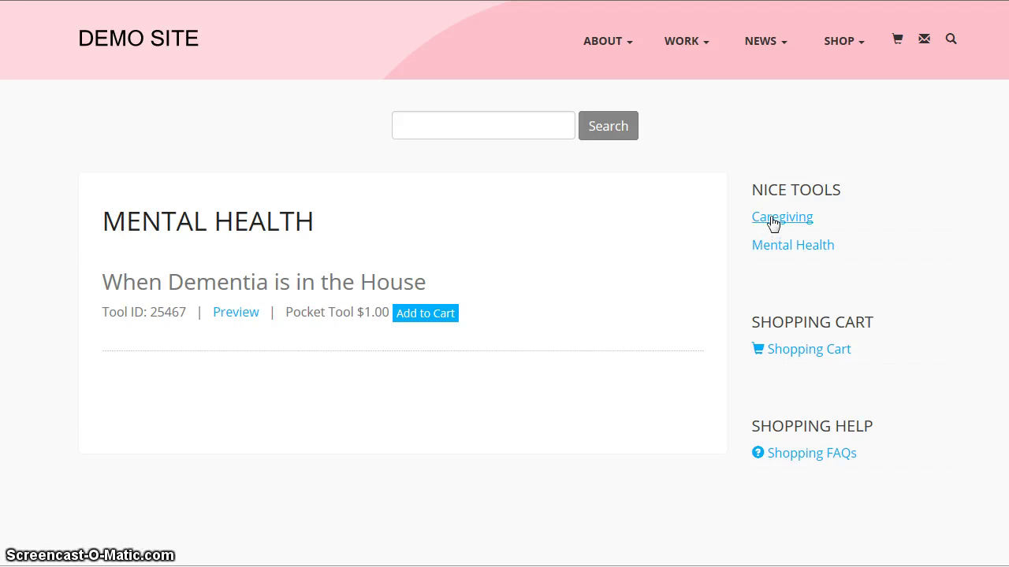
{"action": "left_click", "coordinate": [770, 218]}
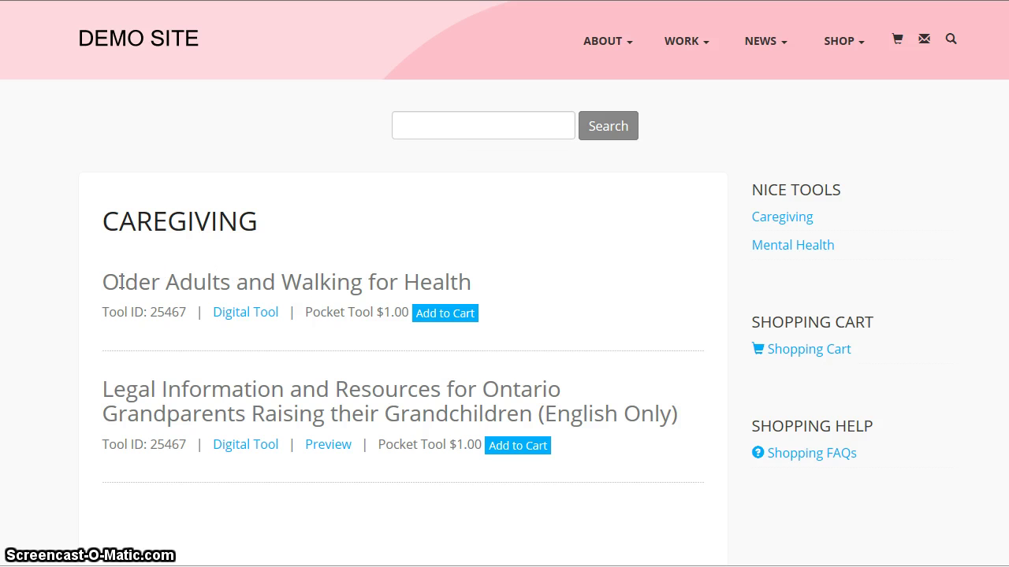
{"action": "left_click_drag", "start_coordinate": [105, 282], "coordinate": [432, 286]}
{"action": "left_click_drag", "start_coordinate": [190, 311], "coordinate": [104, 313]}
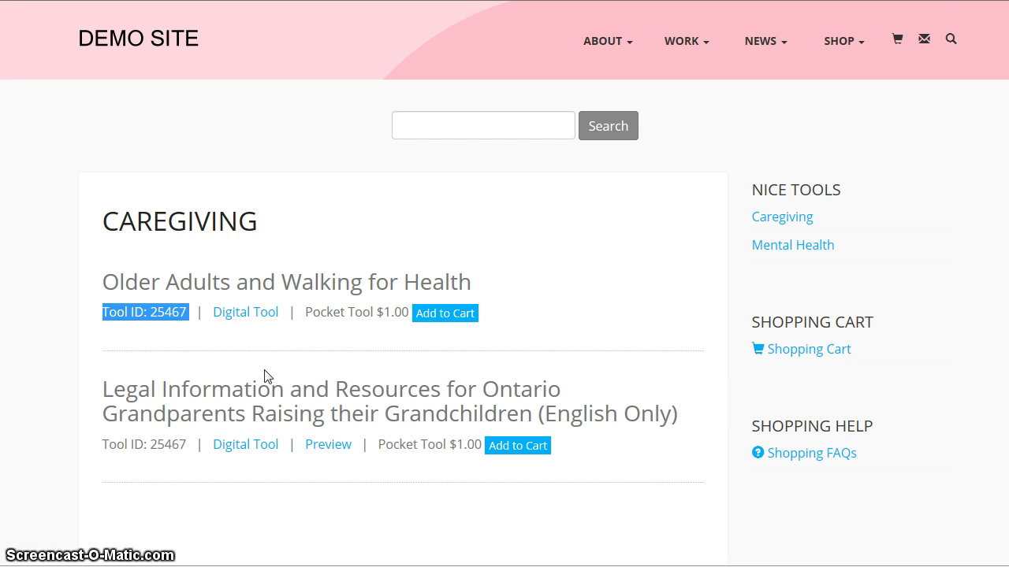
{"action": "left_click", "coordinate": [258, 446]}
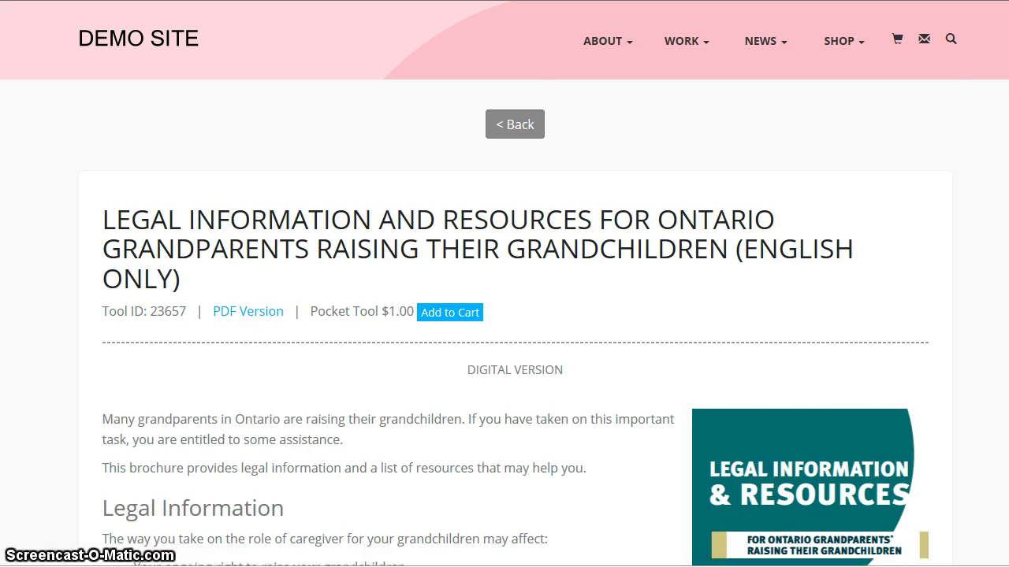
{"action": "scroll", "coordinate": [955, 220], "scroll_direction": "down", "scroll_amount": 2}
{"action": "scroll", "coordinate": [505, 315], "scroll_direction": "down", "scroll_amount": 5}
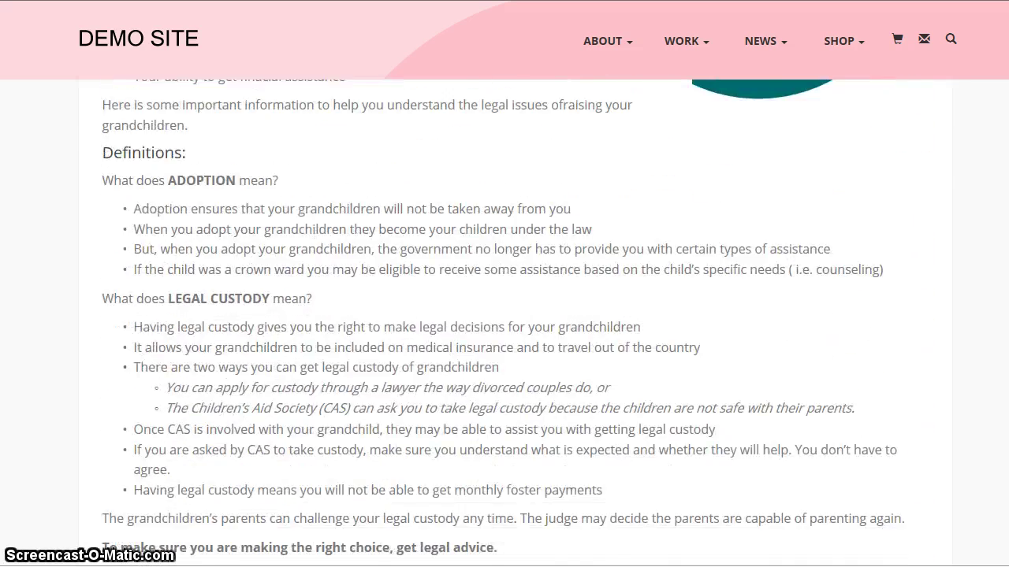
{"action": "scroll", "coordinate": [504, 315], "scroll_direction": "up", "scroll_amount": 3}
{"action": "scroll", "coordinate": [505, 315], "scroll_direction": "up", "scroll_amount": 4}
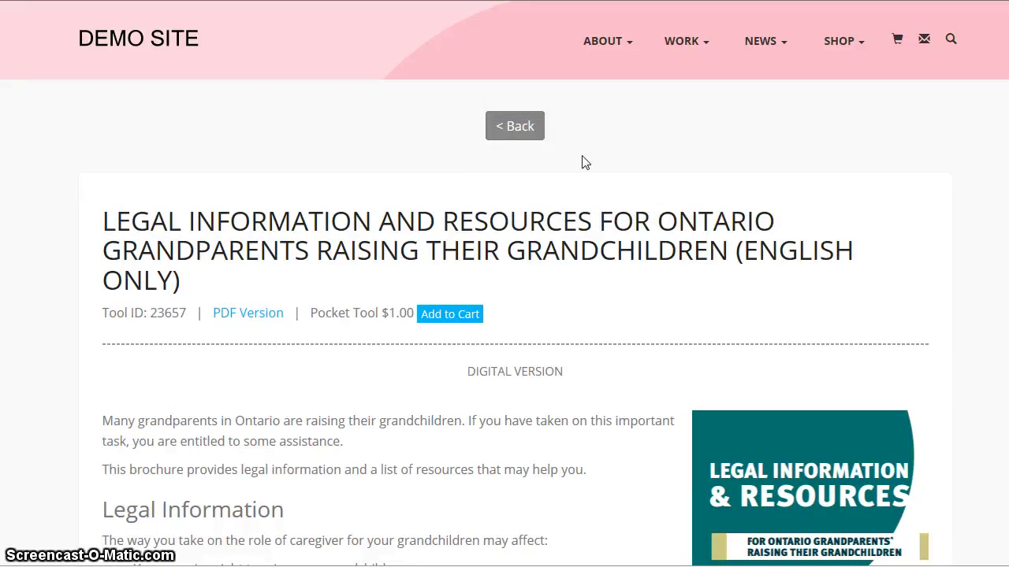
{"action": "left_click", "coordinate": [519, 136]}
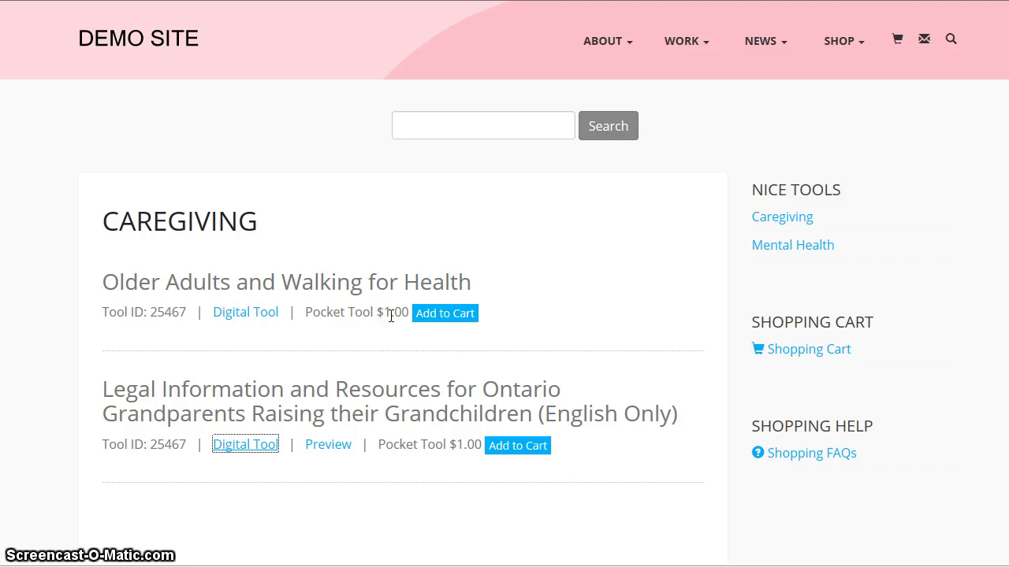
- Add 20 of Older Adults and Walking for Health to the cart
{"action": "left_click", "coordinate": [440, 315]}
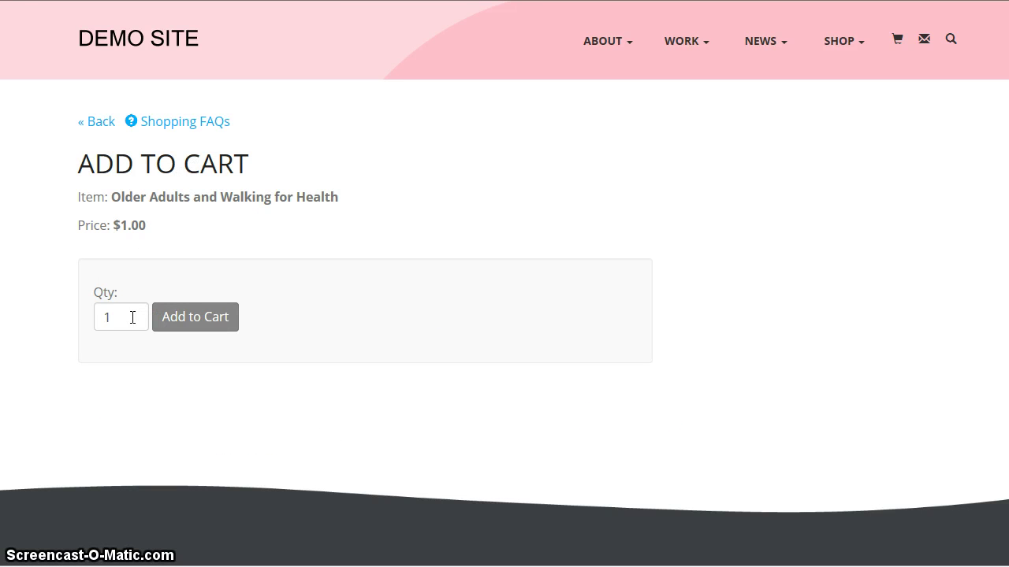
{"action": "double_click", "coordinate": [108, 317]}
{"action": "type", "text": "20"}
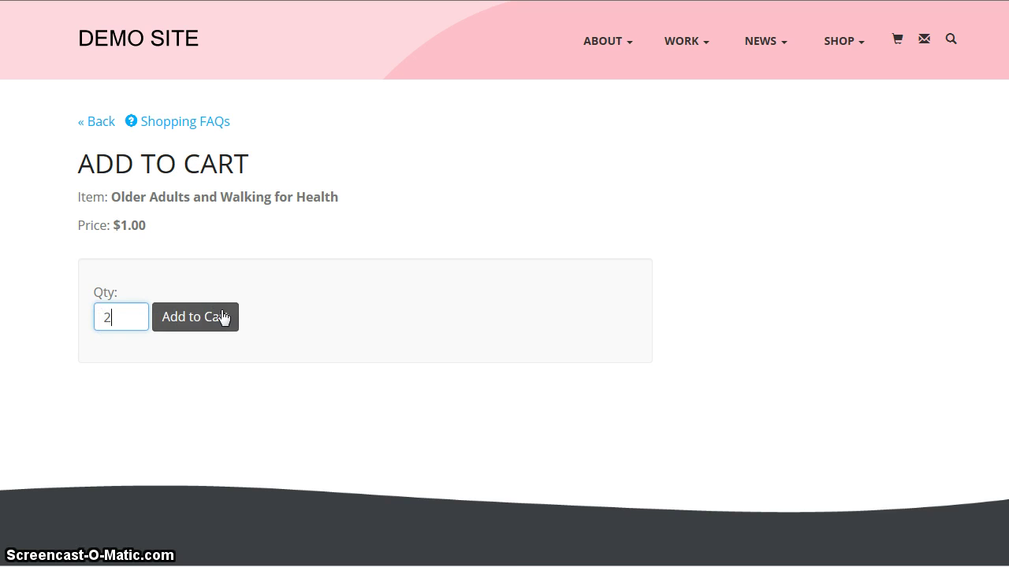
{"action": "left_click", "coordinate": [220, 320]}
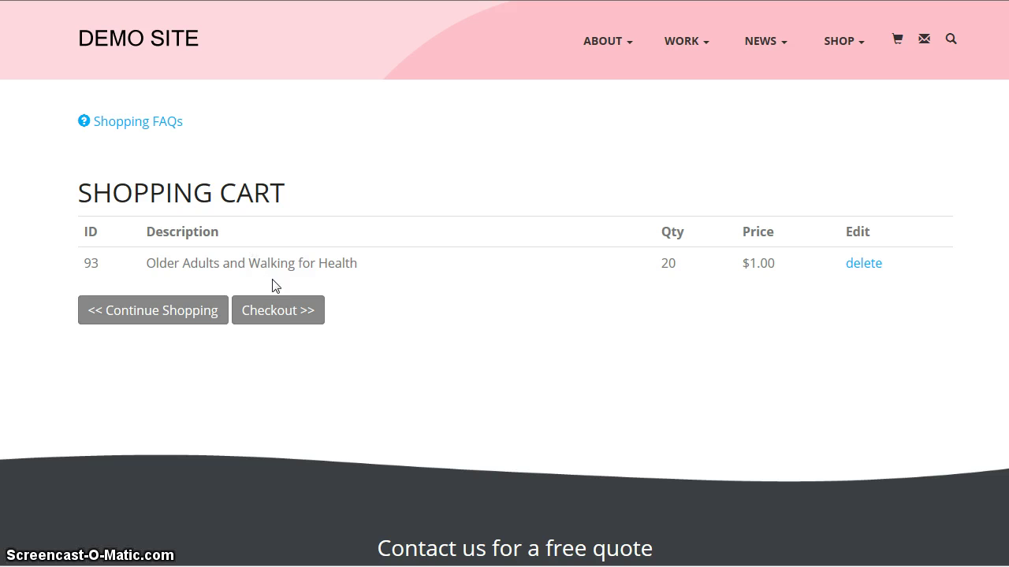
- Return to shopping and add 15 of the Legal Information grandparents tool to the cart
{"action": "left_click", "coordinate": [183, 319]}
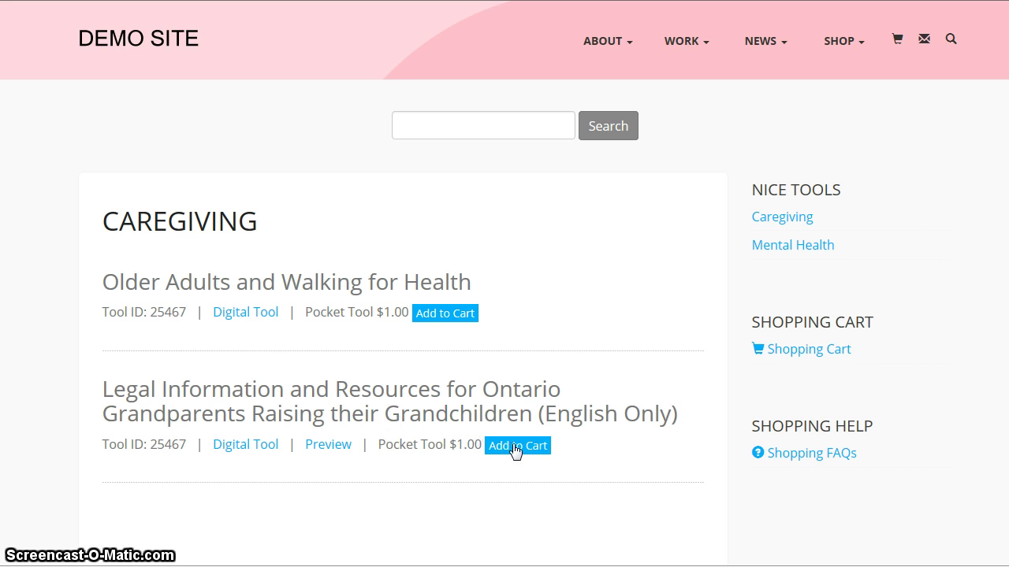
{"action": "left_click", "coordinate": [517, 447]}
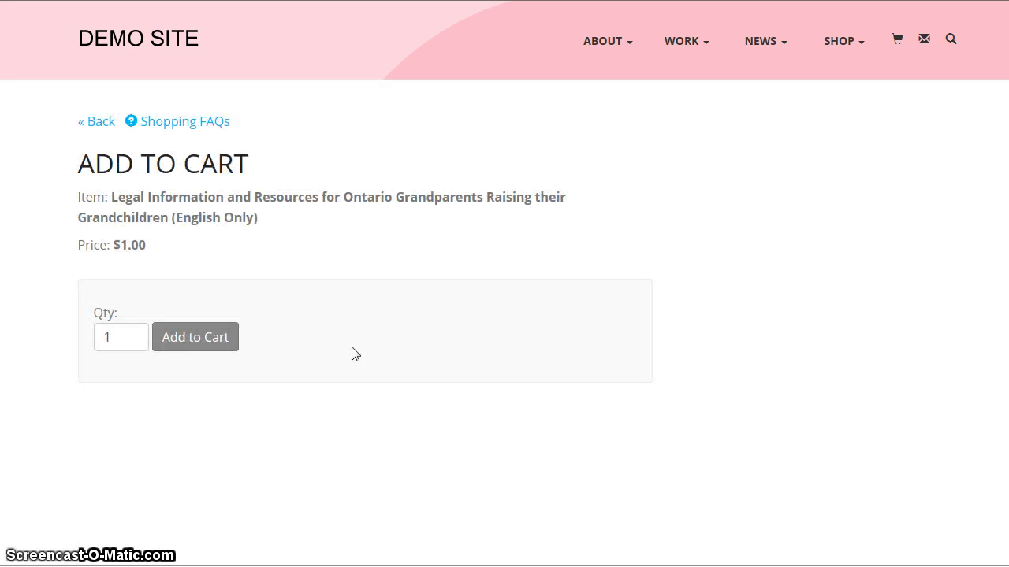
{"action": "type", "text": "5"}
{"action": "left_click", "coordinate": [197, 345]}
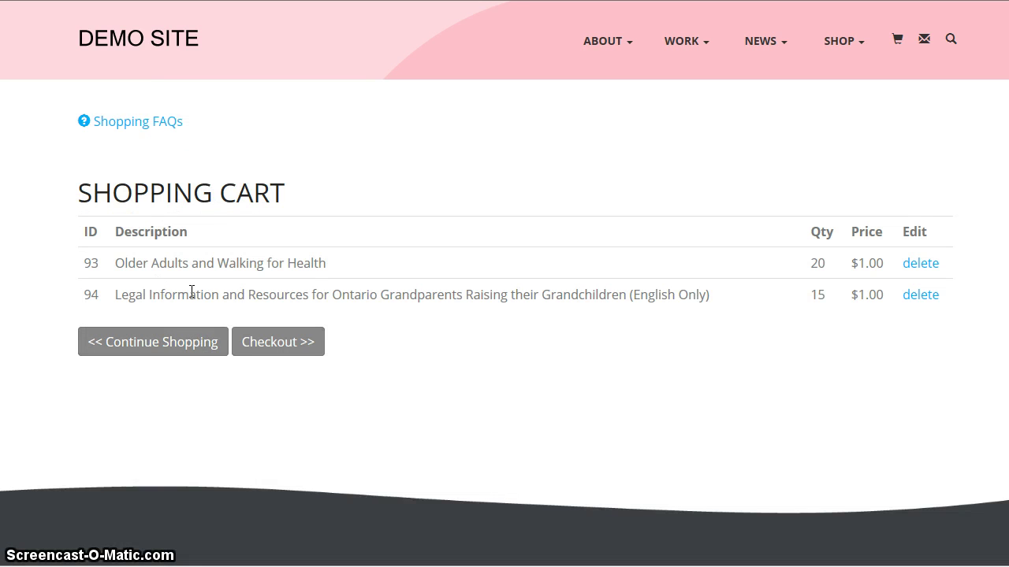
- Proceed to checkout for the two tools and look over the payment options, trying PayPal
{"action": "left_click", "coordinate": [287, 345]}
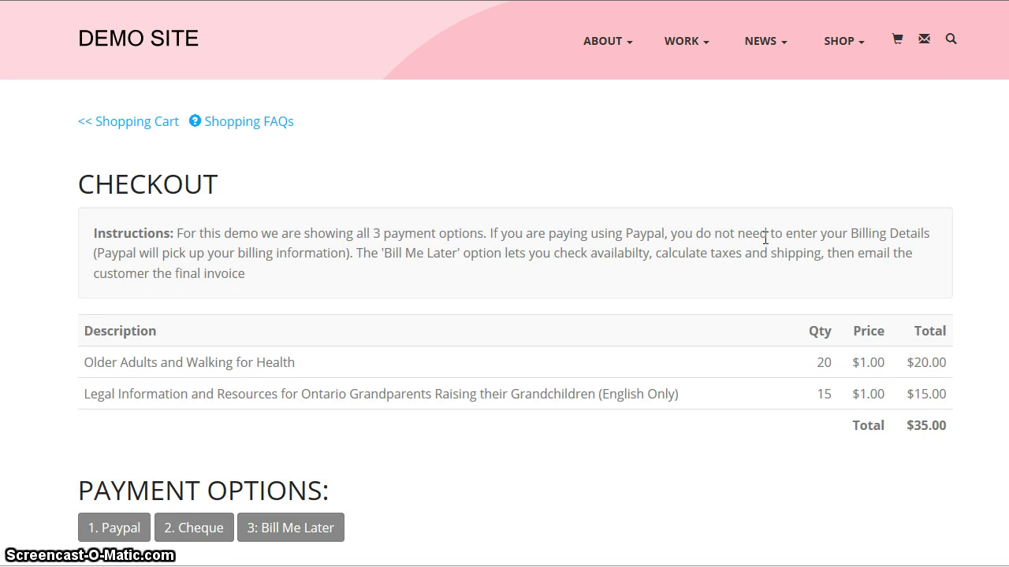
{"action": "scroll", "coordinate": [504, 331], "scroll_direction": "down", "scroll_amount": 2}
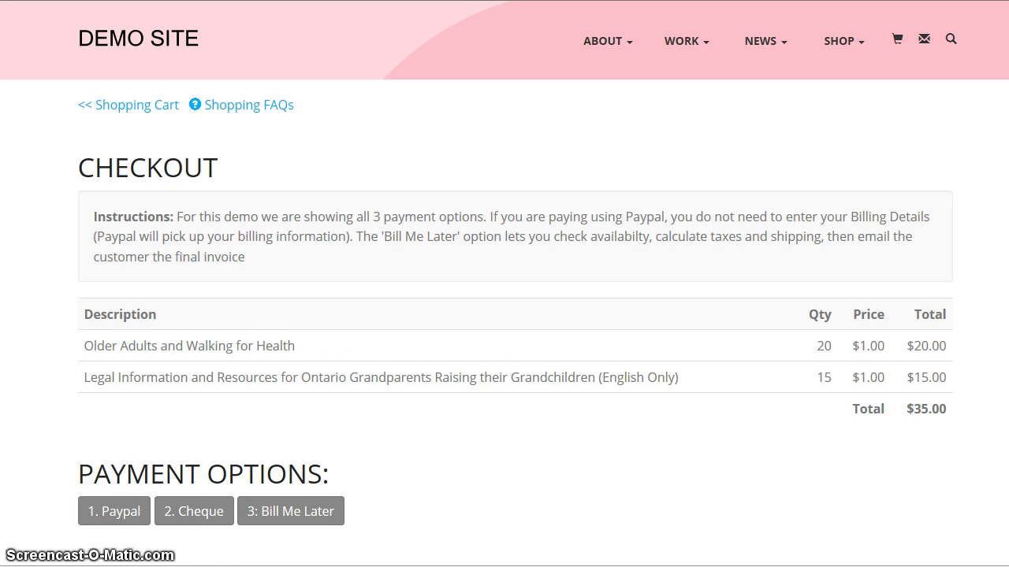
{"action": "scroll", "coordinate": [504, 331], "scroll_direction": "up", "scroll_amount": 1}
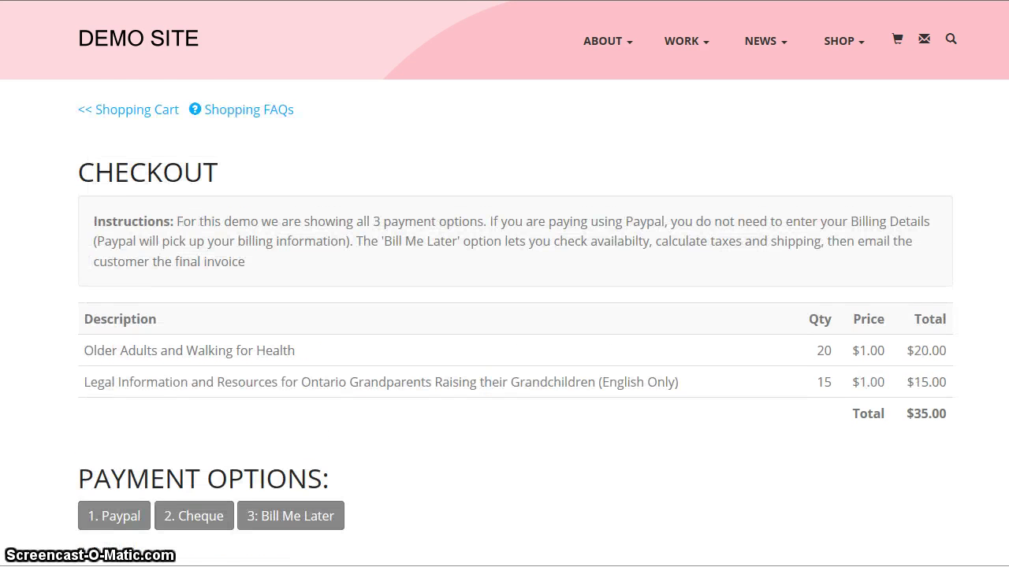
{"action": "scroll", "coordinate": [516, 332], "scroll_direction": "down", "scroll_amount": 3}
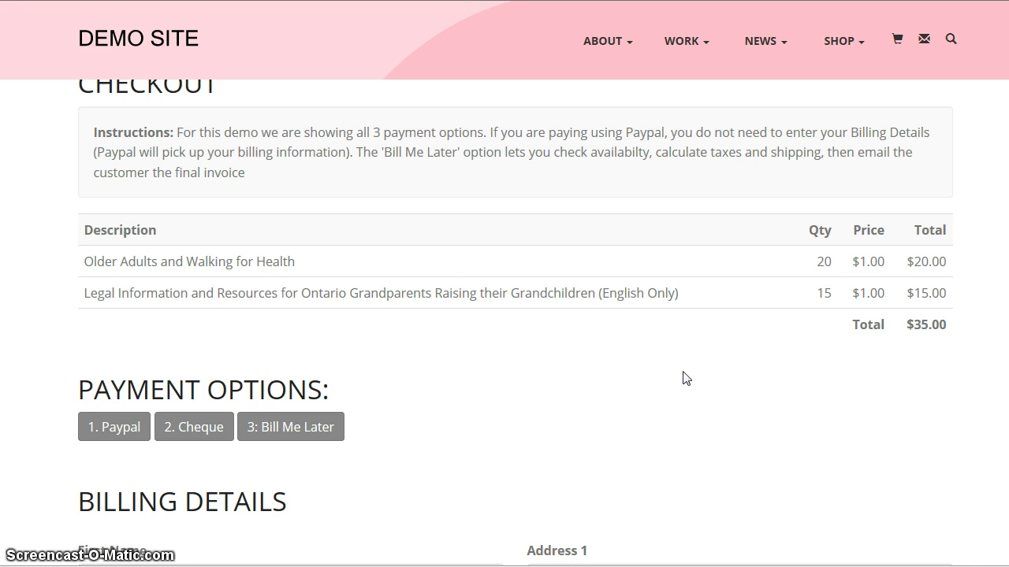
{"action": "left_click", "coordinate": [126, 429]}
{"action": "scroll", "coordinate": [475, 399], "scroll_direction": "down", "scroll_amount": 2}
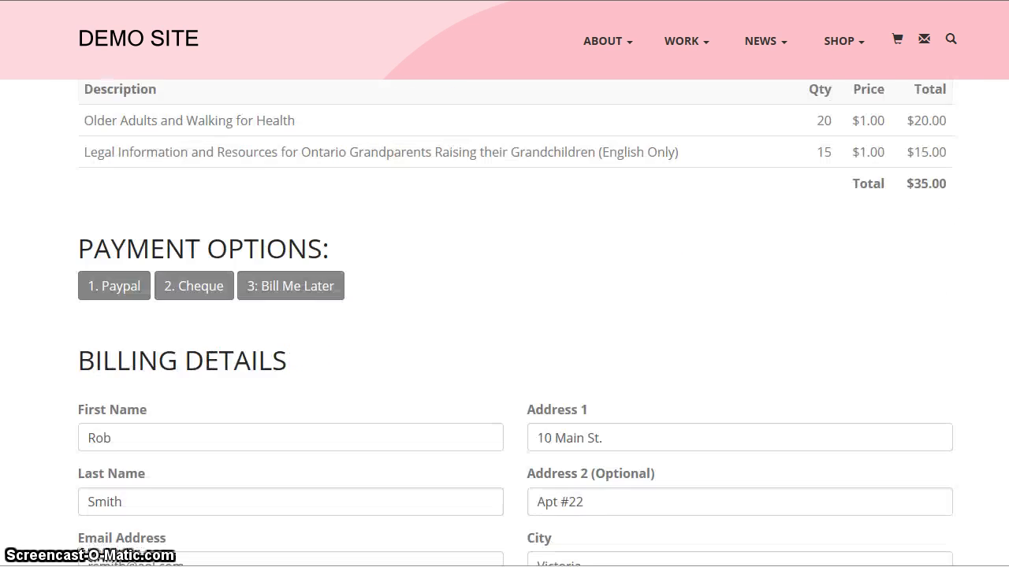
{"action": "scroll", "coordinate": [516, 328], "scroll_direction": "down", "scroll_amount": 3}
{"action": "scroll", "coordinate": [515, 328], "scroll_direction": "up", "scroll_amount": 5}
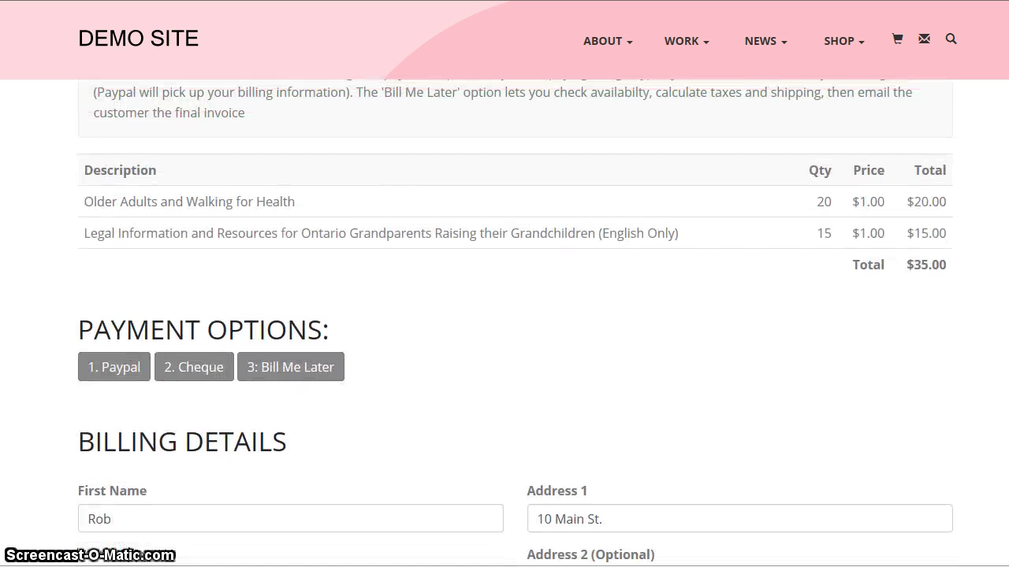
- Choose cheque payment over Bill Me Later and place the $35.00 order
{"action": "left_click", "coordinate": [202, 374]}
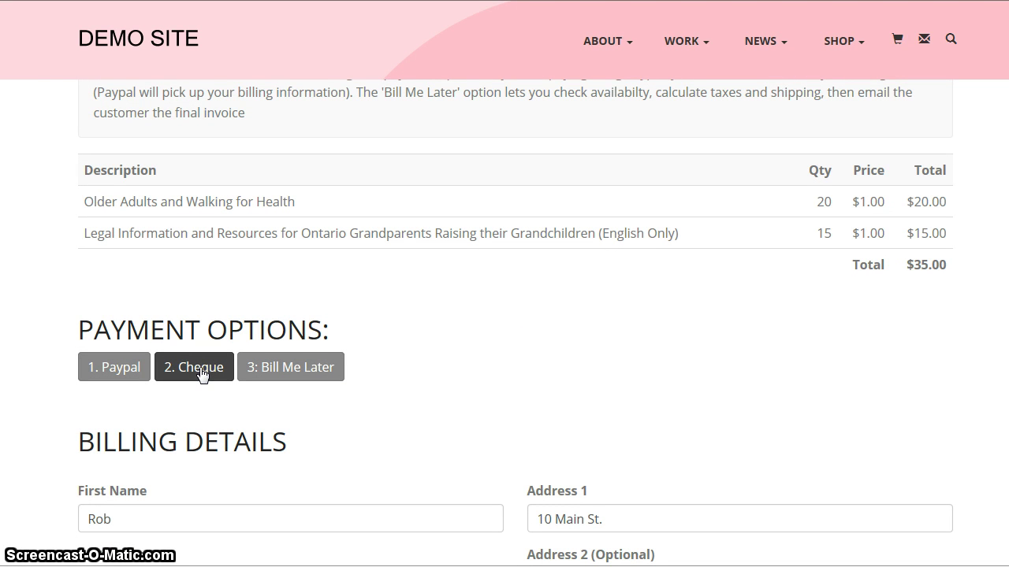
{"action": "left_click", "coordinate": [280, 367]}
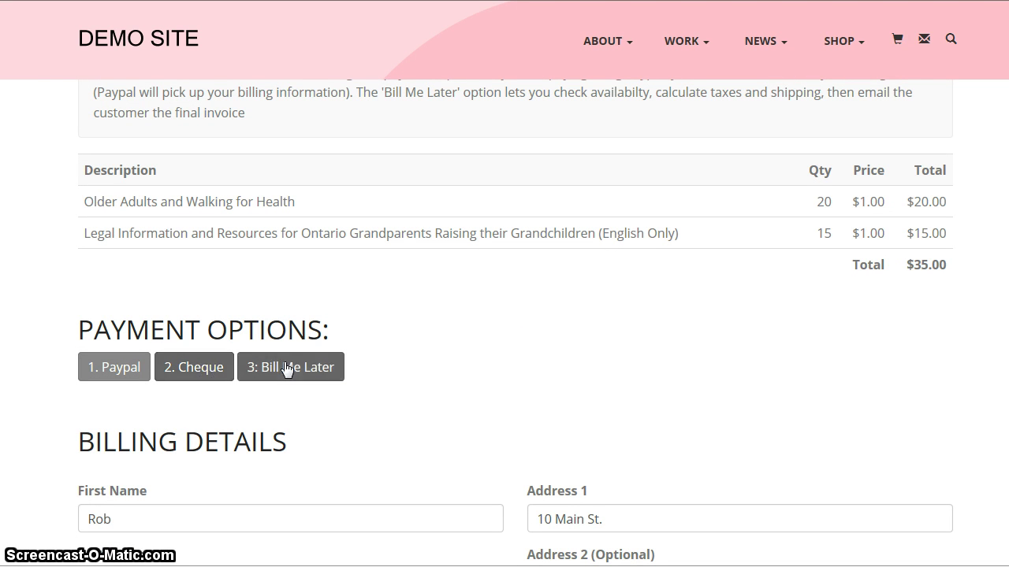
{"action": "left_click", "coordinate": [208, 375]}
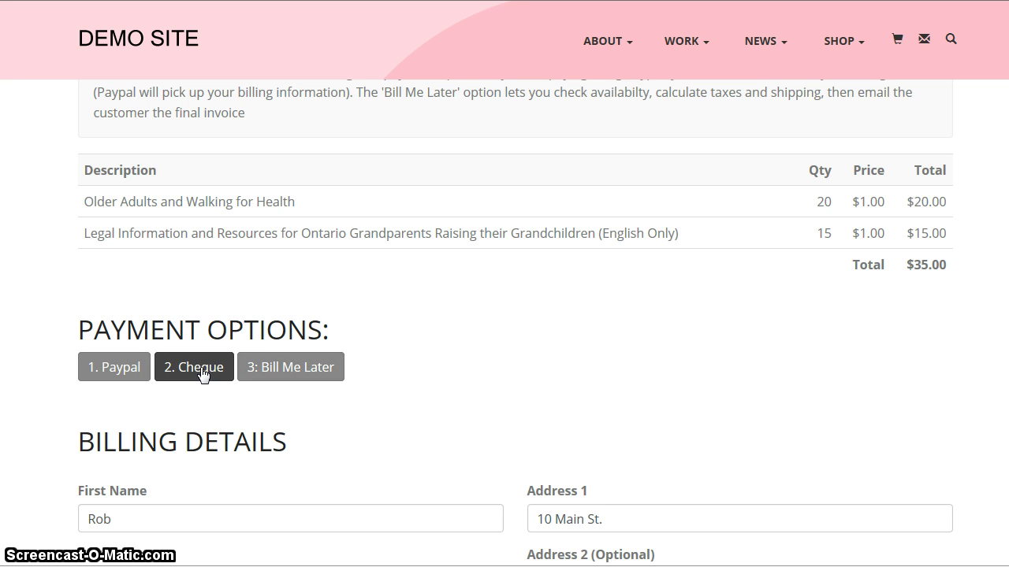
{"action": "left_click", "coordinate": [193, 365]}
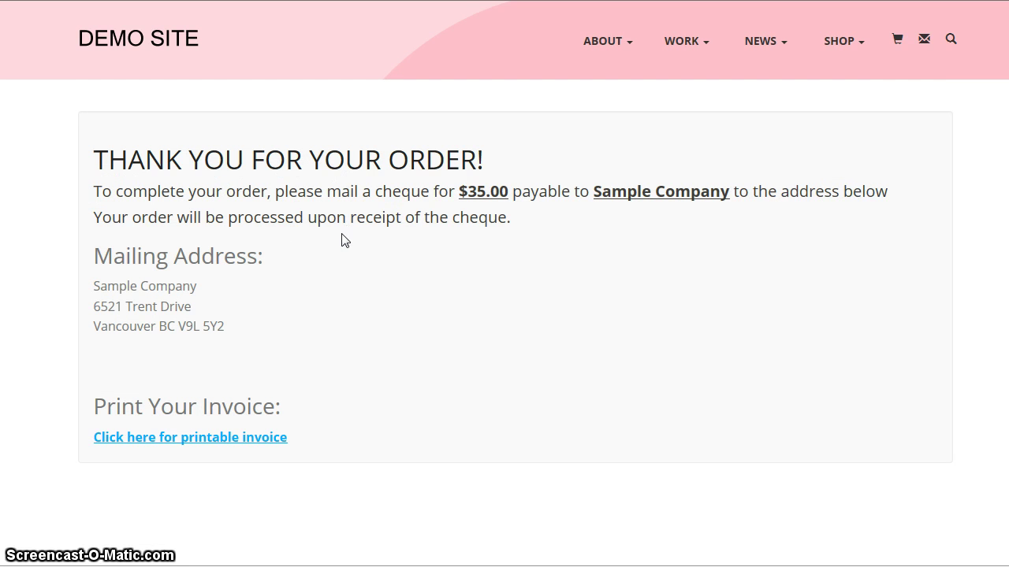
- View the order's printable invoice, close it, and go back to the shopping cart
{"action": "left_click", "coordinate": [234, 437]}
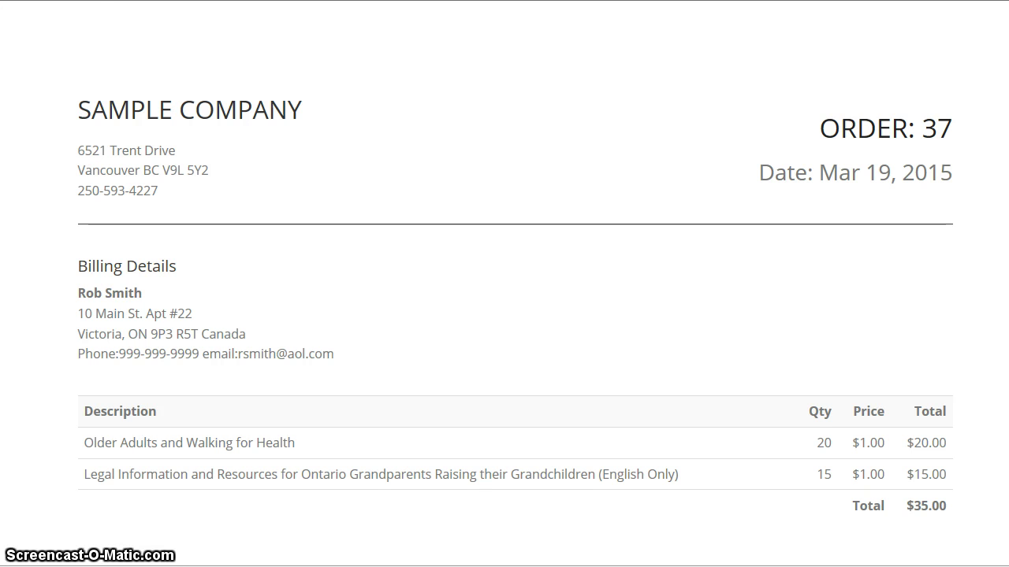
{"action": "key", "text": "ctrl+w"}
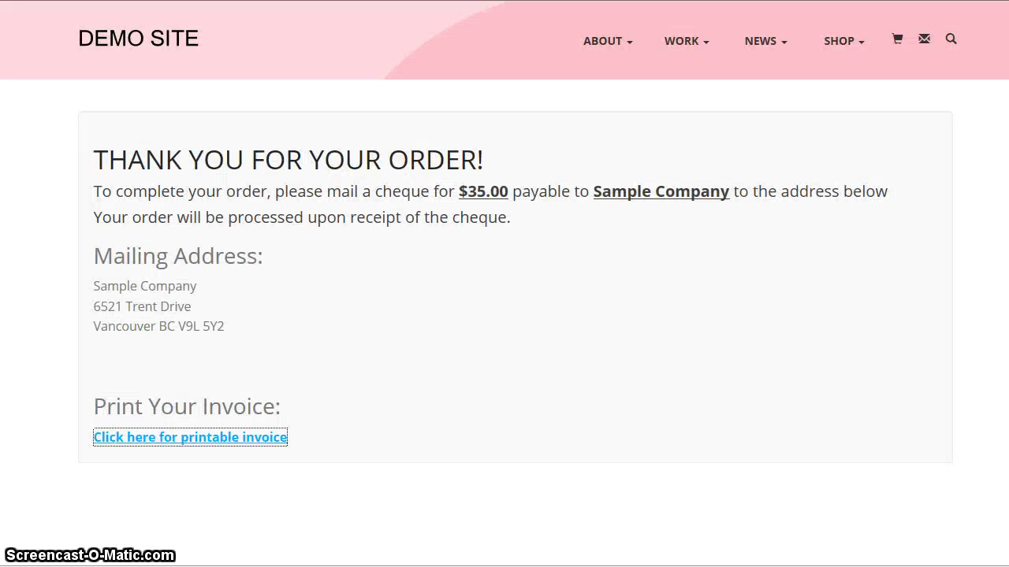
{"action": "key", "text": "alt+Left"}
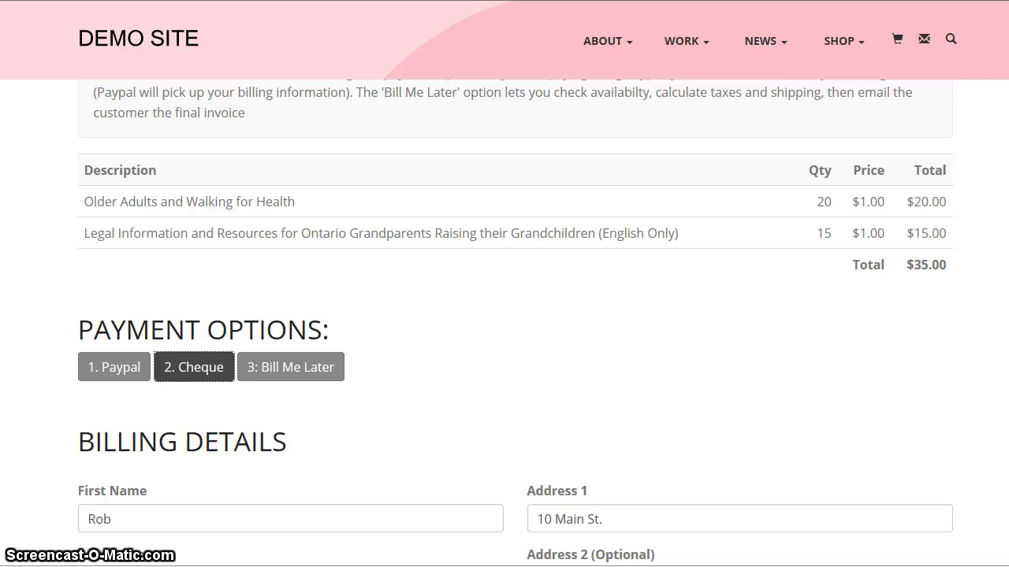
{"action": "key", "text": "alt+Left"}
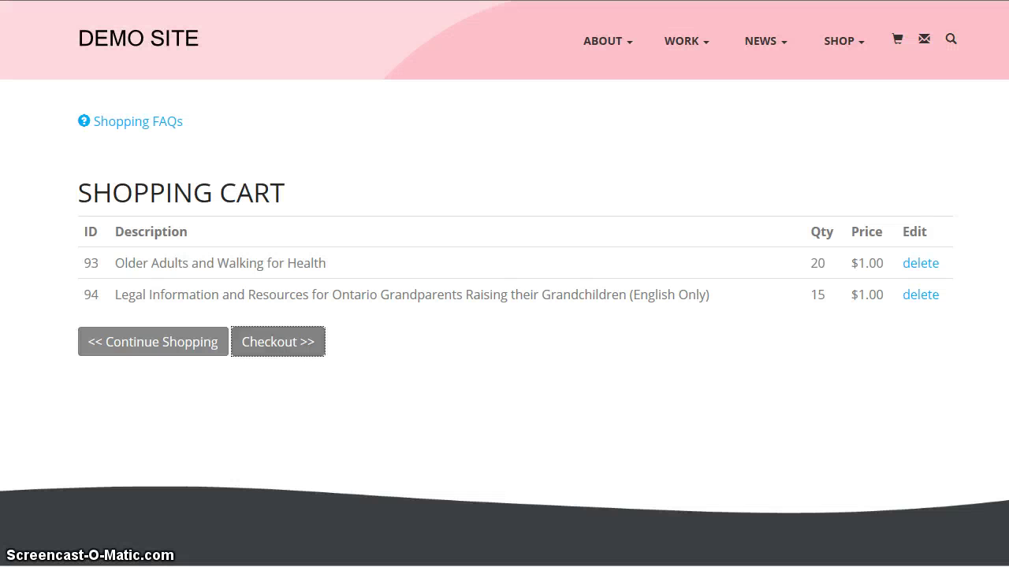
{"action": "left_click", "coordinate": [832, 43]}
- Load the Shop Documents Caregiving catalog and scroll down to both tools' editing controls
{"action": "left_click", "coordinate": [808, 119]}
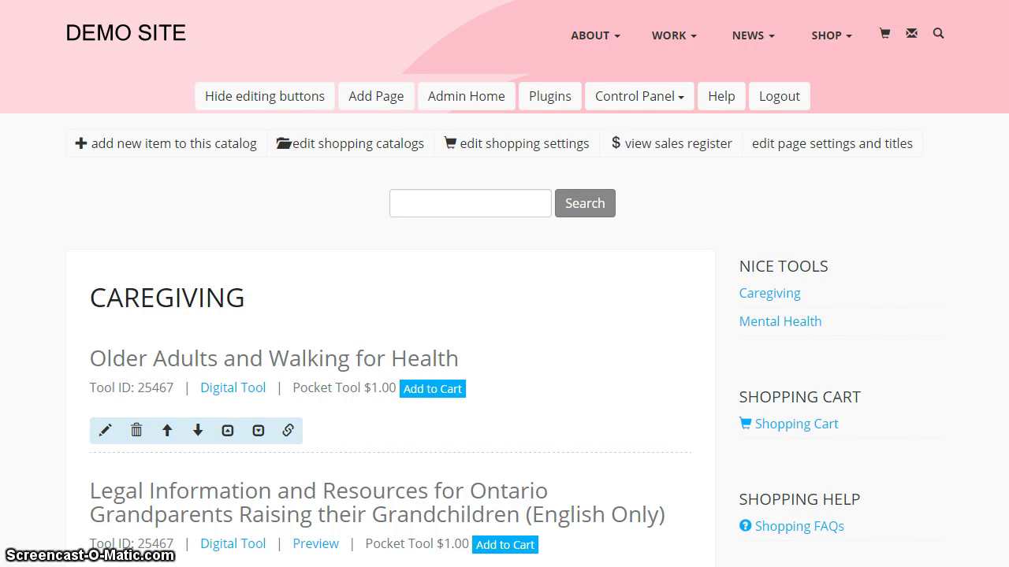
{"action": "scroll", "coordinate": [504, 321], "scroll_direction": "down", "scroll_amount": 1}
{"action": "scroll", "coordinate": [504, 321], "scroll_direction": "down", "scroll_amount": 2}
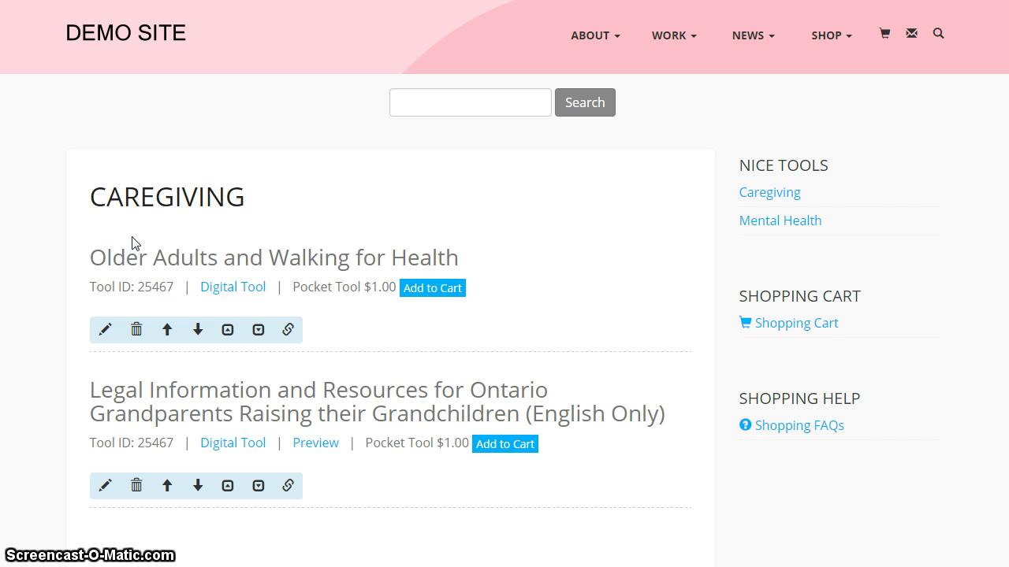
{"action": "left_click", "coordinate": [103, 331]}
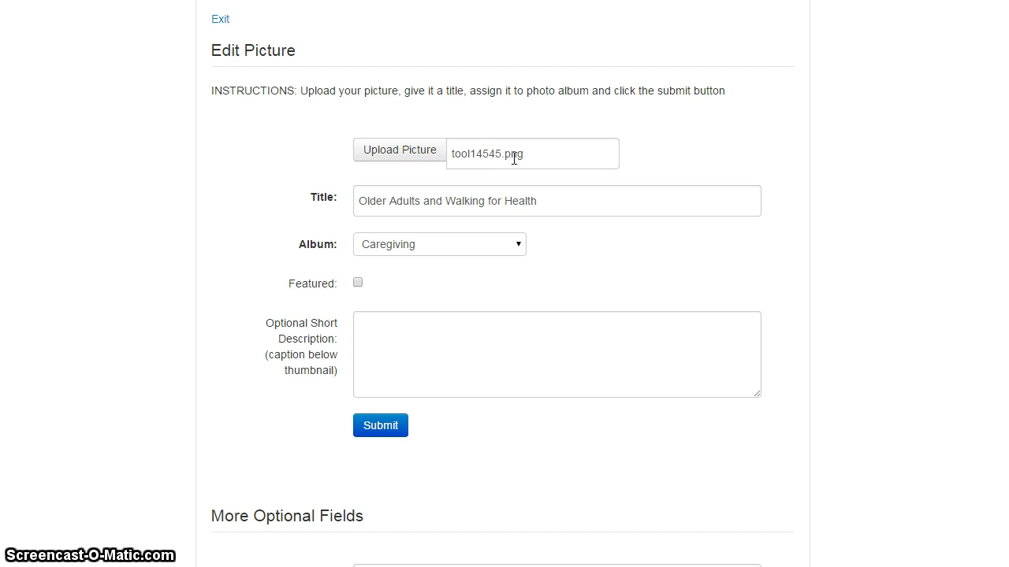
{"action": "left_click", "coordinate": [457, 250]}
{"action": "left_click", "coordinate": [456, 246]}
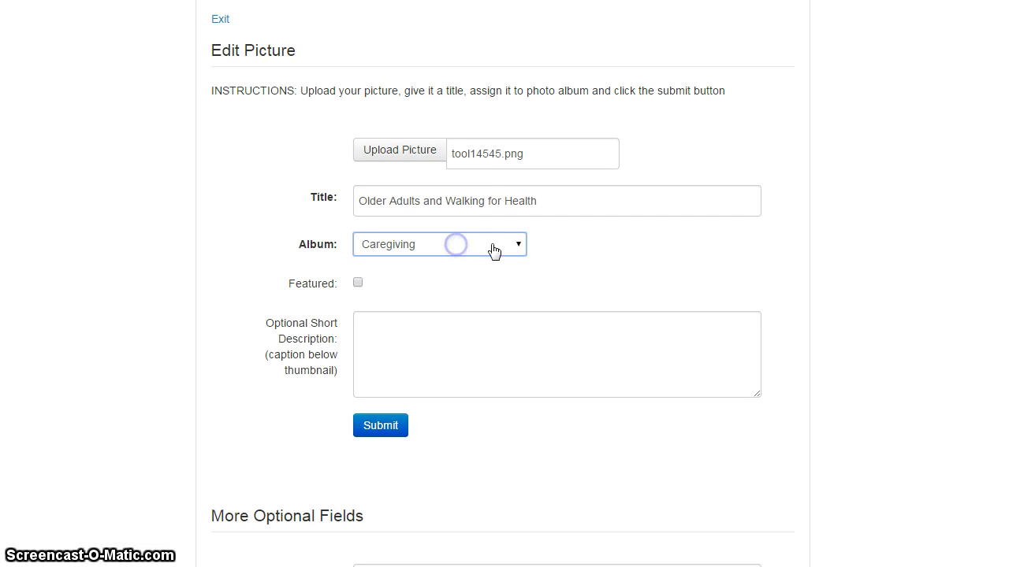
{"action": "scroll", "coordinate": [504, 315], "scroll_direction": "down", "scroll_amount": 6}
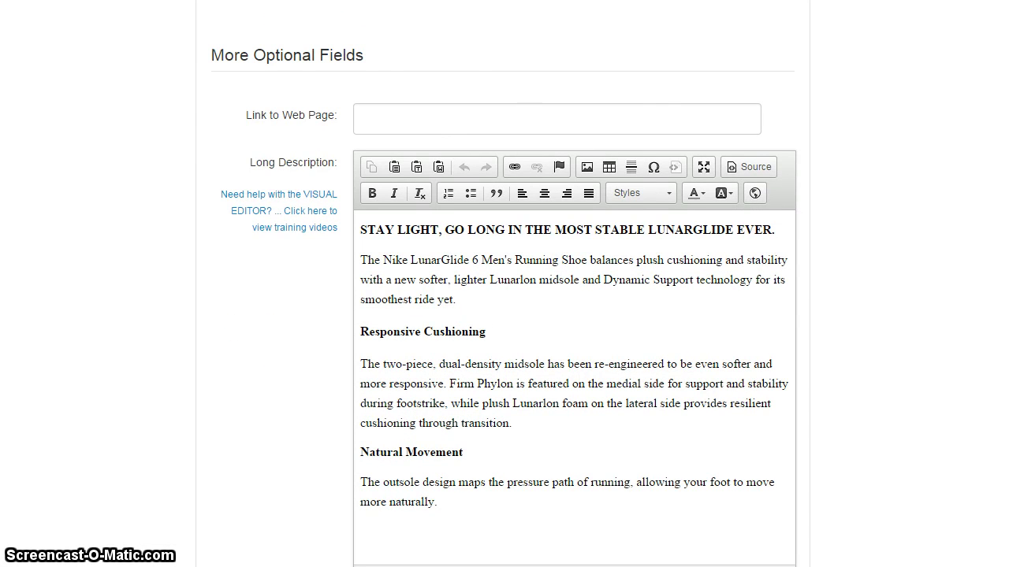
{"action": "scroll", "coordinate": [504, 315], "scroll_direction": "down", "scroll_amount": 9}
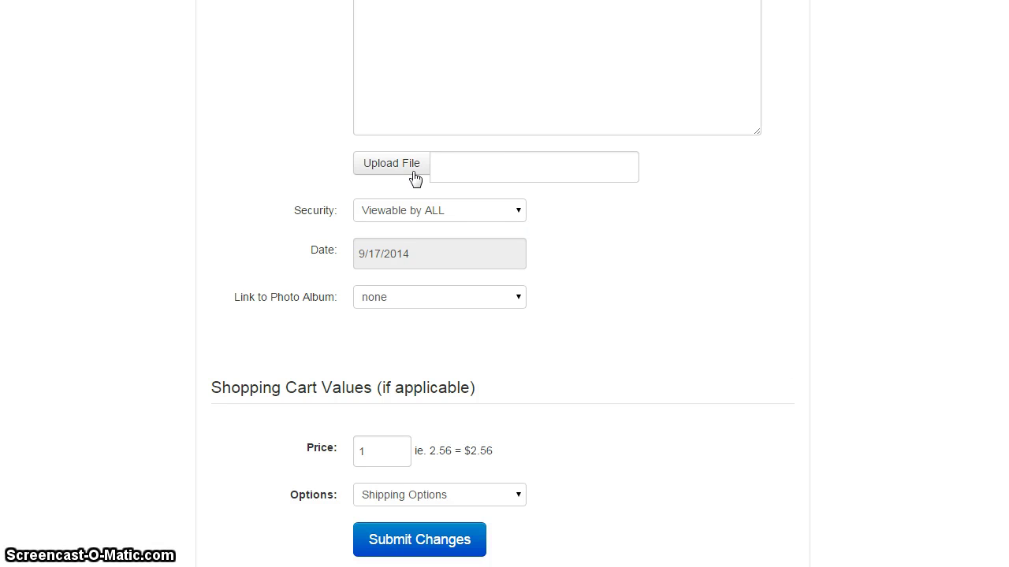
{"action": "left_click", "coordinate": [409, 168]}
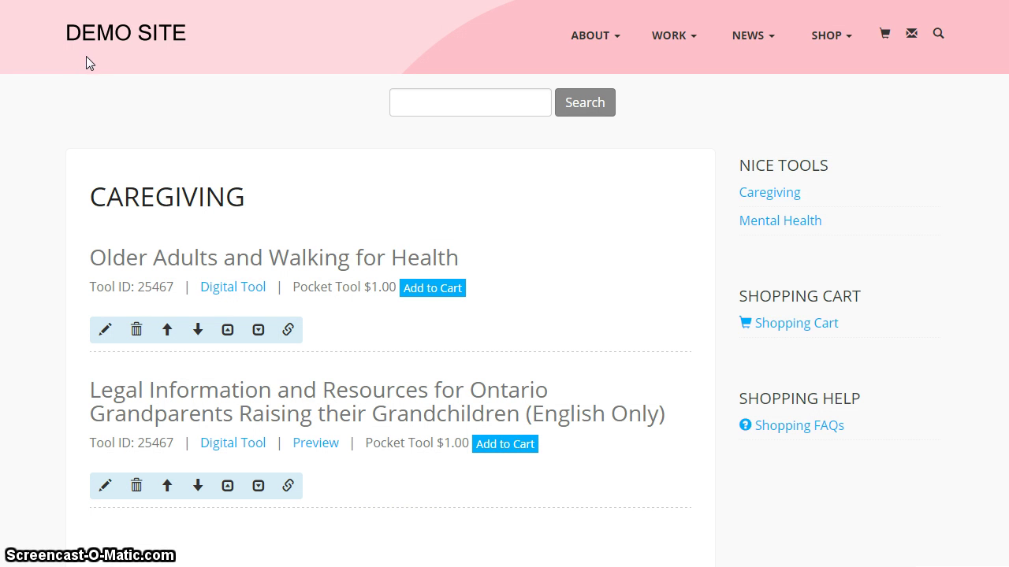
{"action": "left_click", "coordinate": [107, 487]}
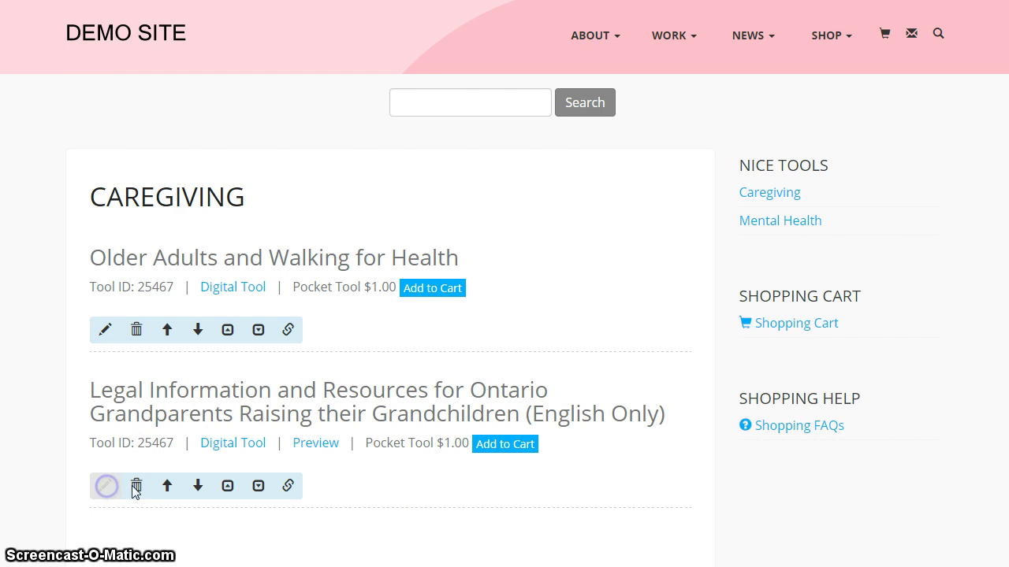
{"action": "scroll", "coordinate": [662, 317], "scroll_direction": "down", "scroll_amount": 5}
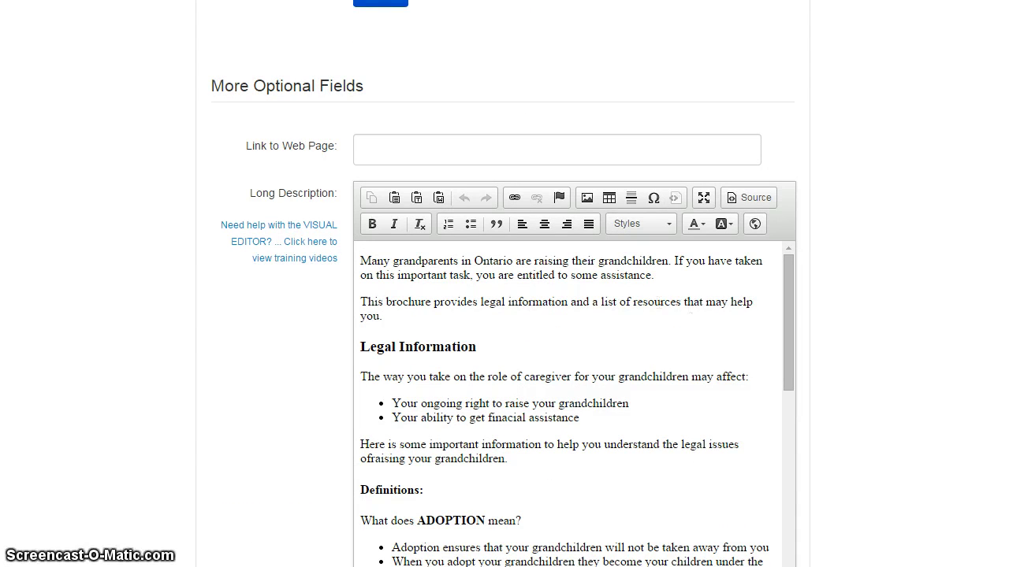
{"action": "scroll", "coordinate": [659, 302], "scroll_direction": "down", "scroll_amount": 7}
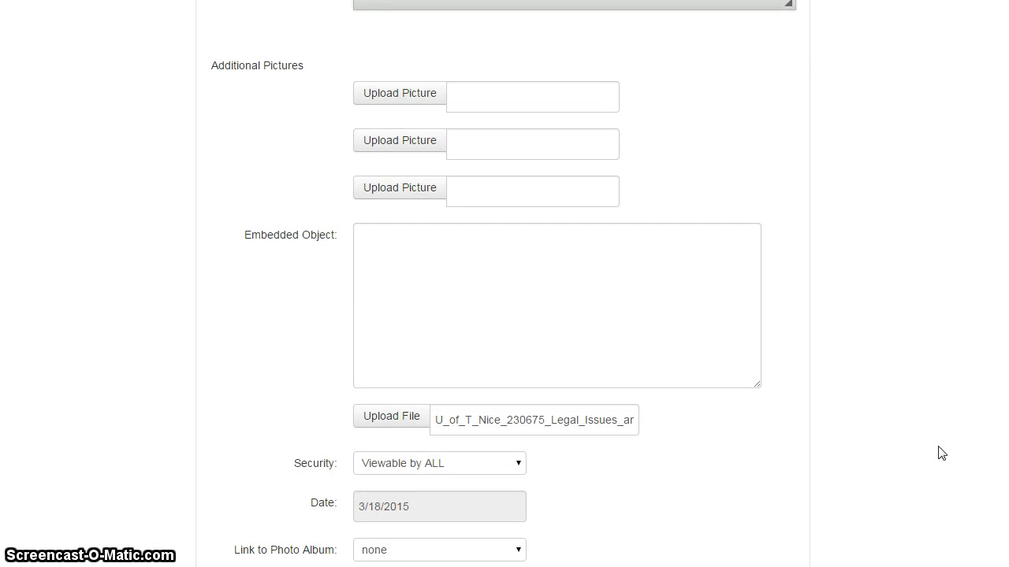